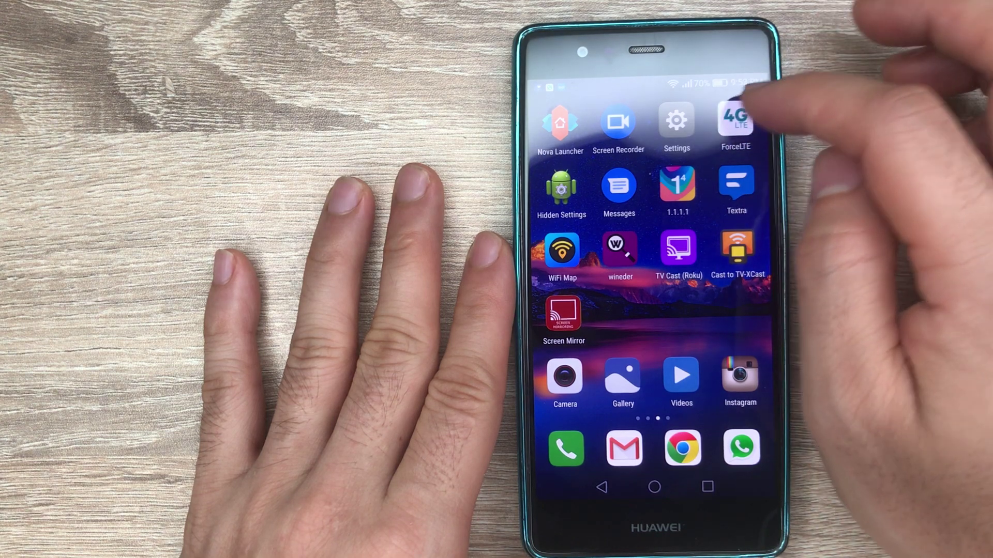
Navigate to Mobile network's Access Point Names list, dismissing the APN options menu.
left_click(677, 121)
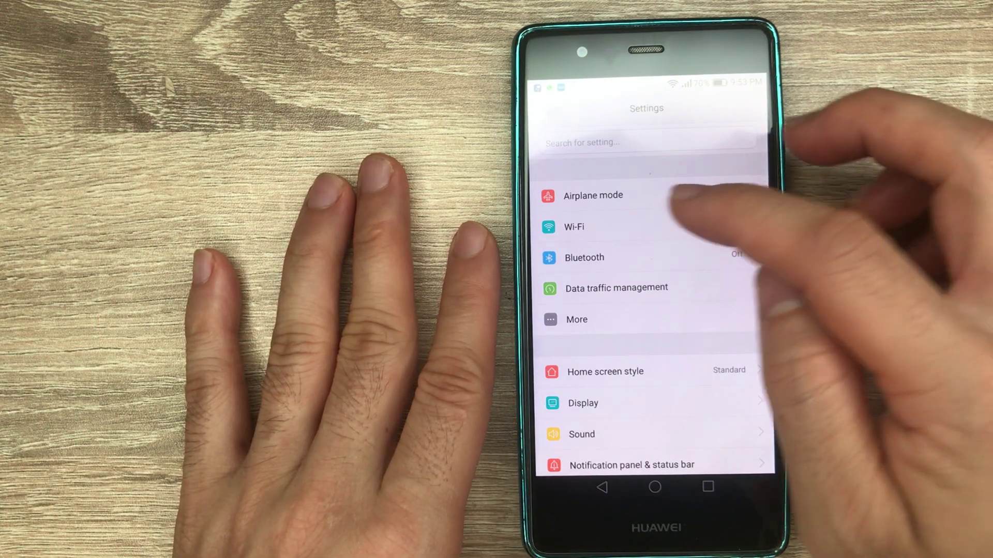
left_click(683, 318)
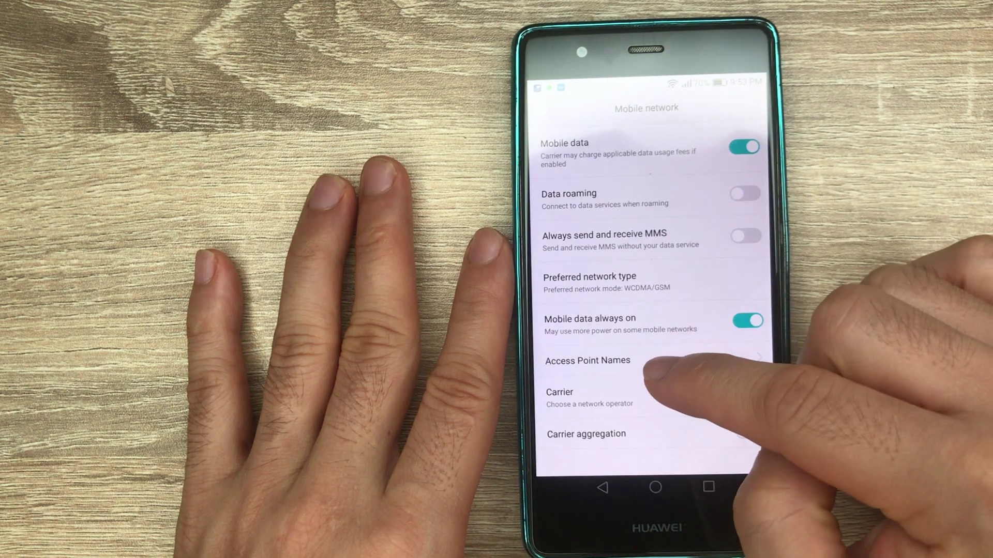
left_click(621, 360)
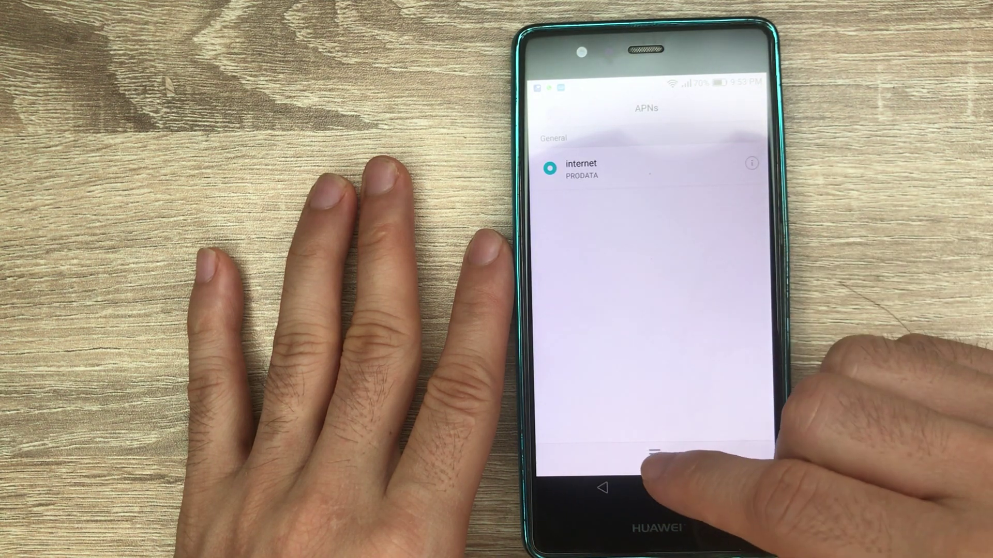
left_click(655, 457)
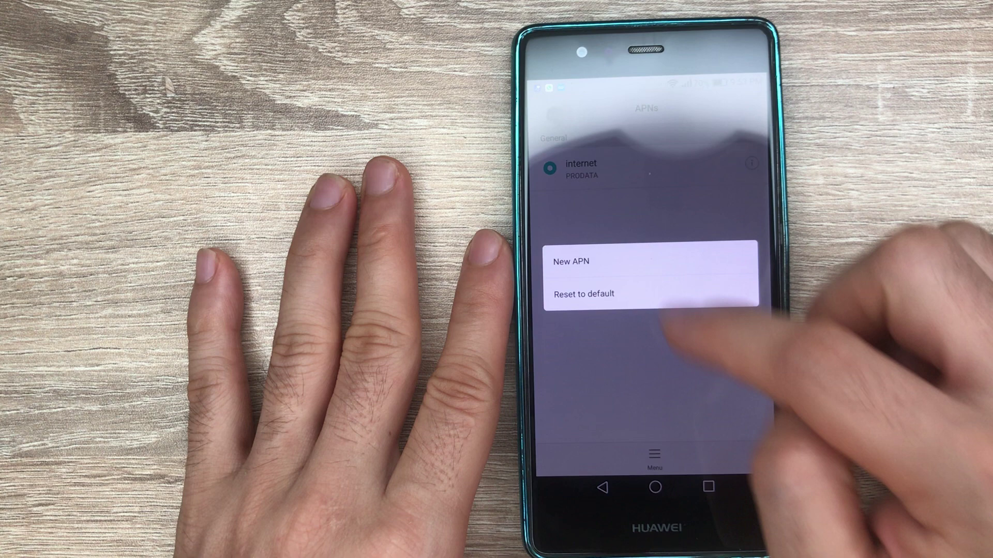
left_click(686, 392)
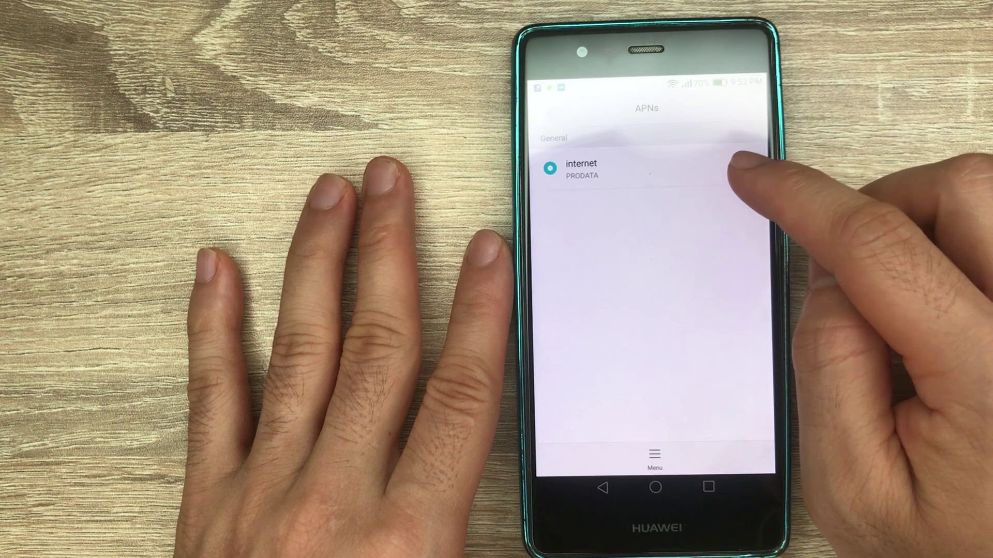
Open the internet access point and set its Name to 'internet' and APN to 'PRODATA'.
left_click(745, 165)
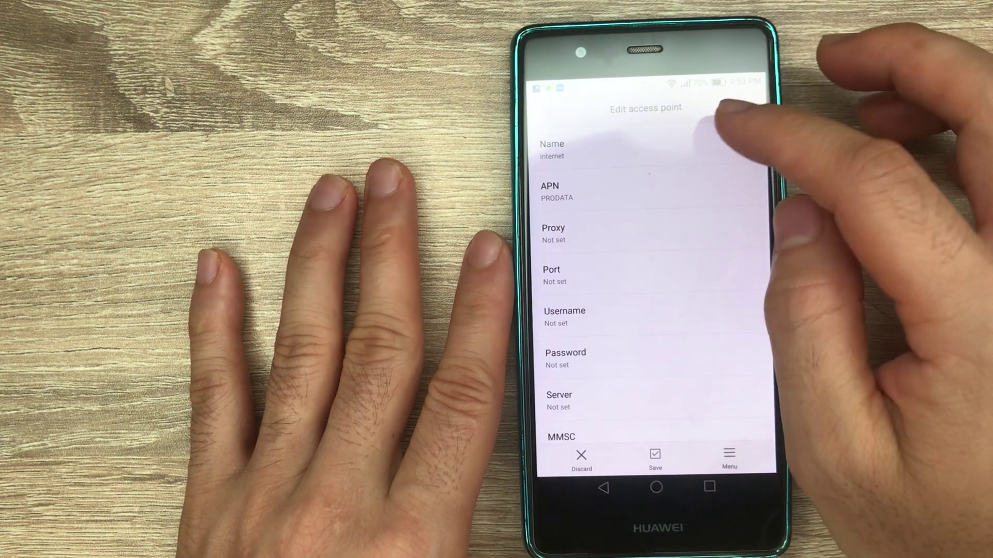
left_click(675, 147)
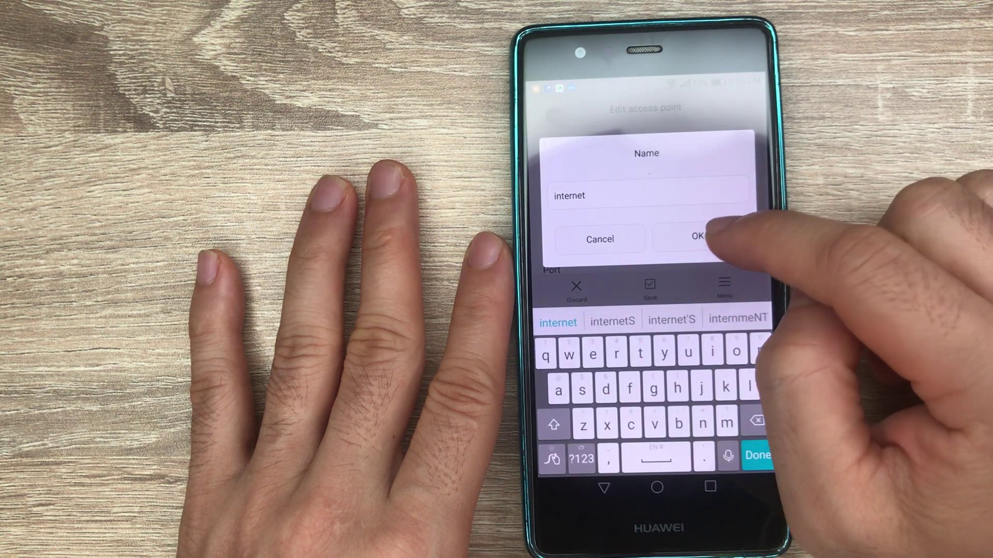
left_click(699, 239)
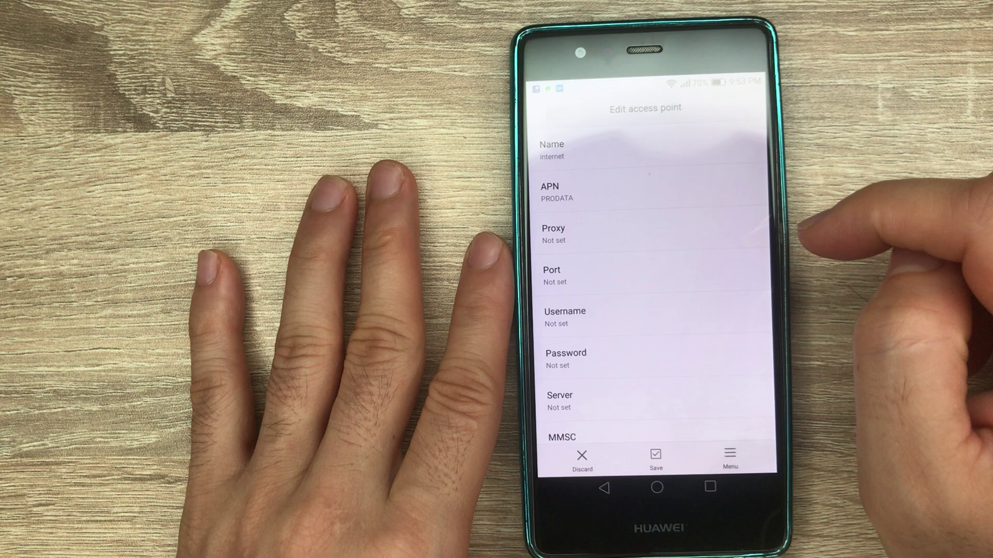
left_click(698, 188)
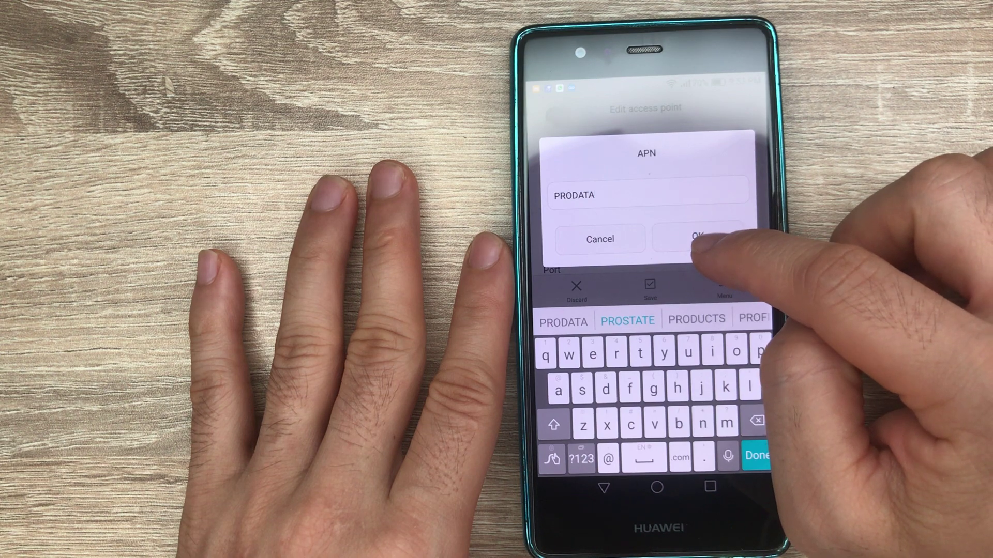
left_click(693, 238)
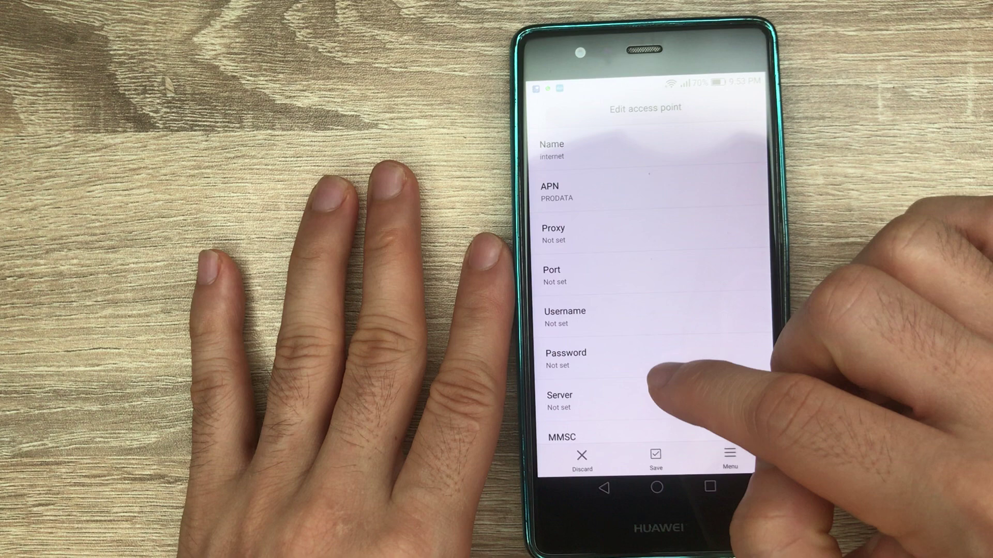
left_click_drag(652, 380, 668, 267)
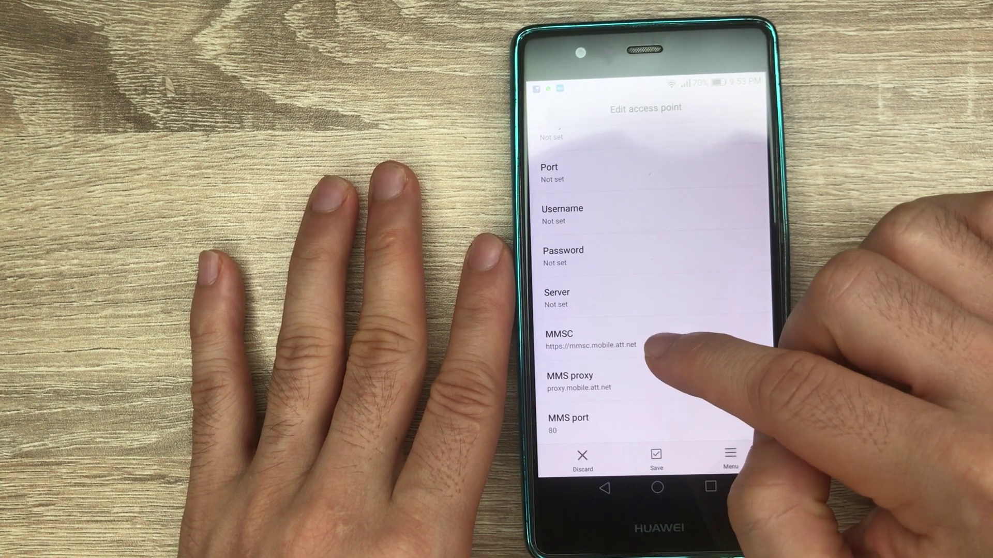
left_click(656, 344)
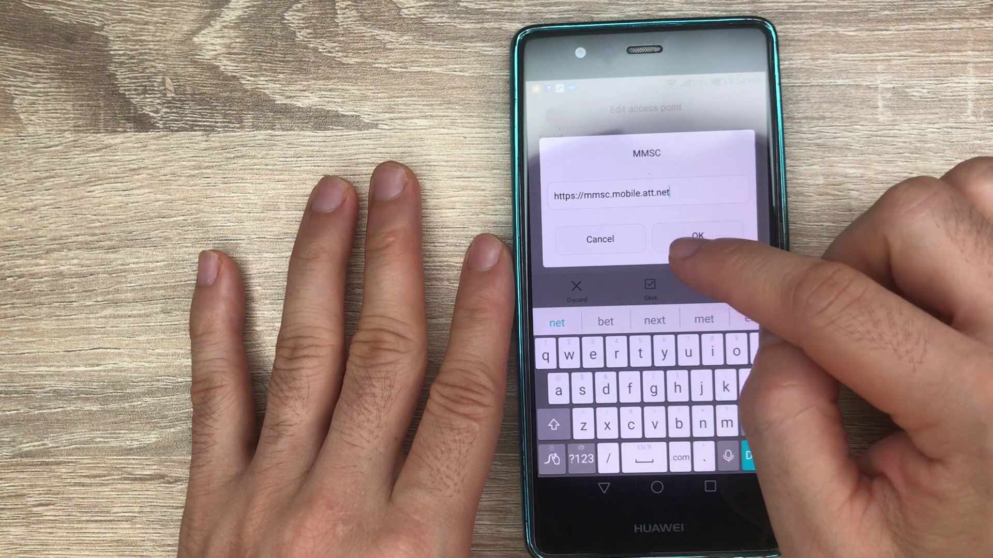
left_click(702, 240)
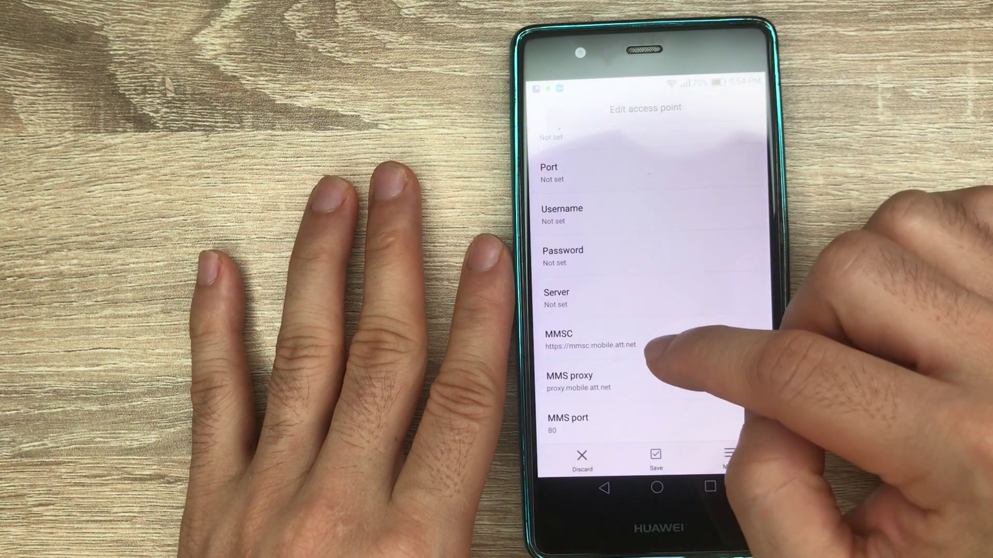
left_click(645, 384)
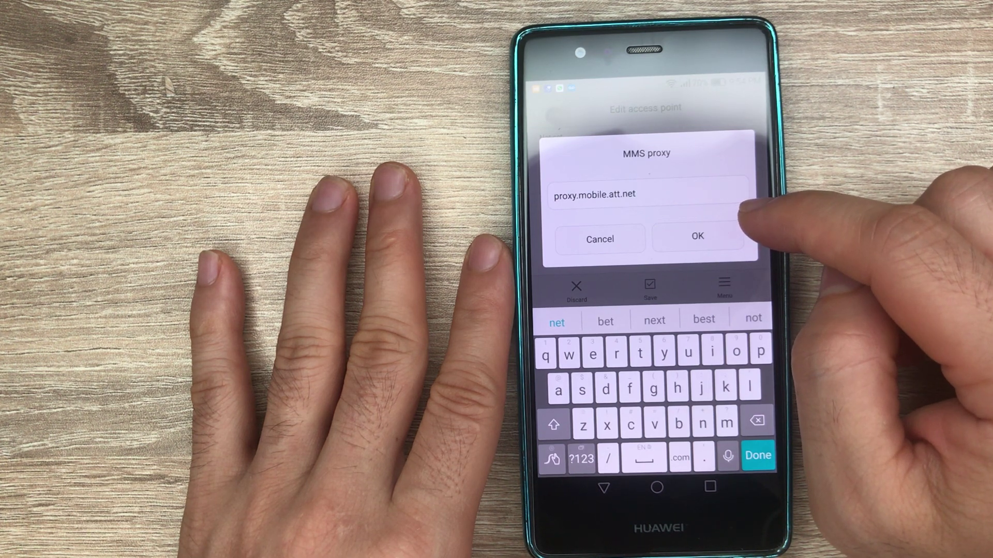
left_click(698, 237)
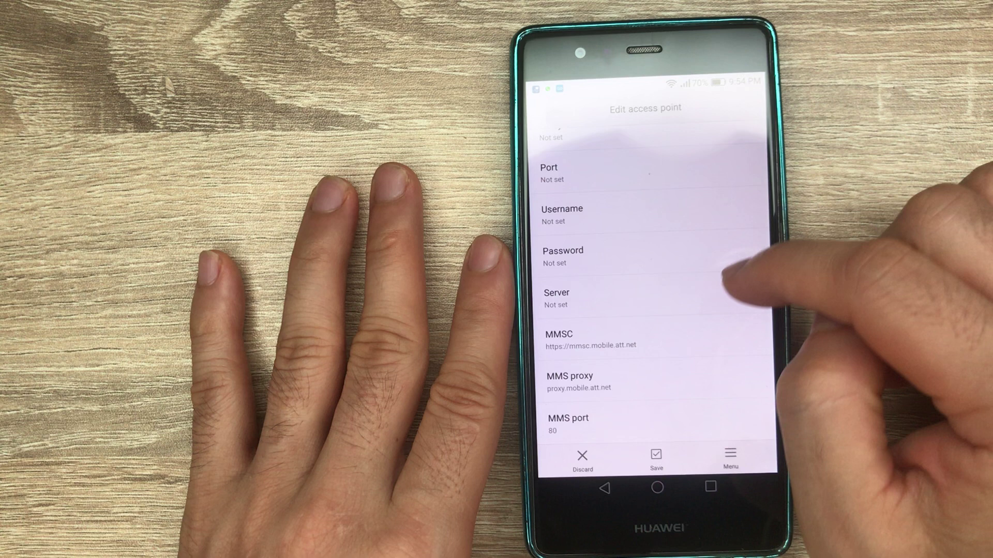
left_click(667, 419)
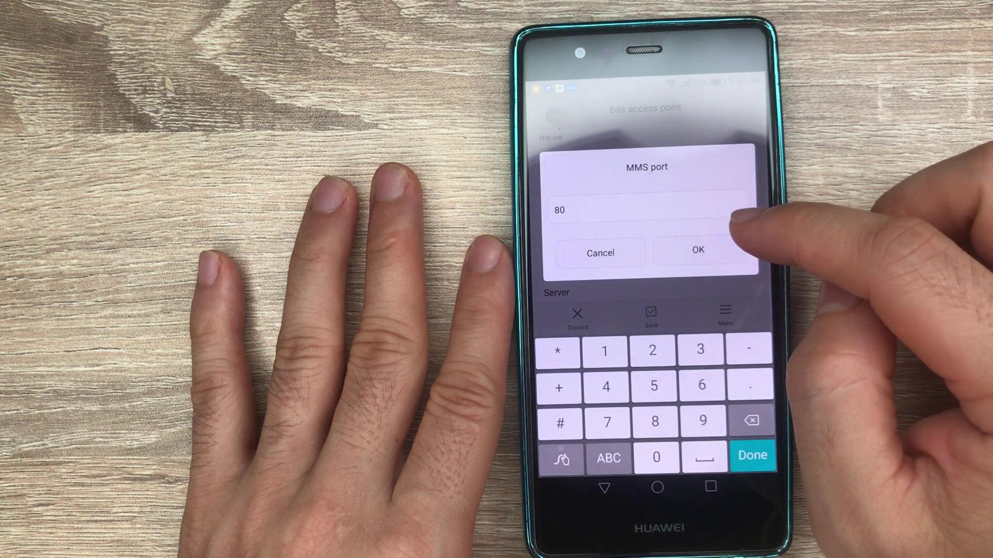
left_click(698, 250)
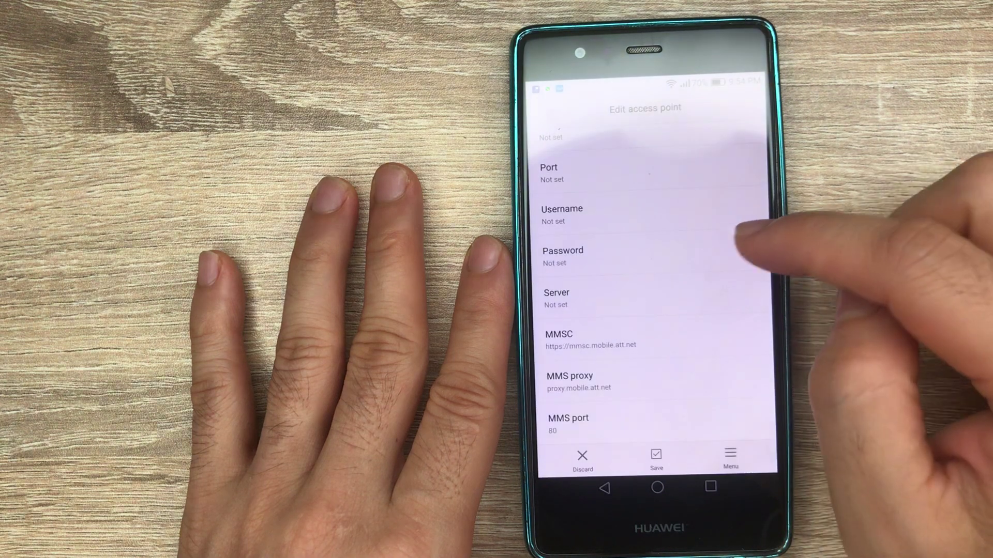
scroll(668, 411, "down", 5)
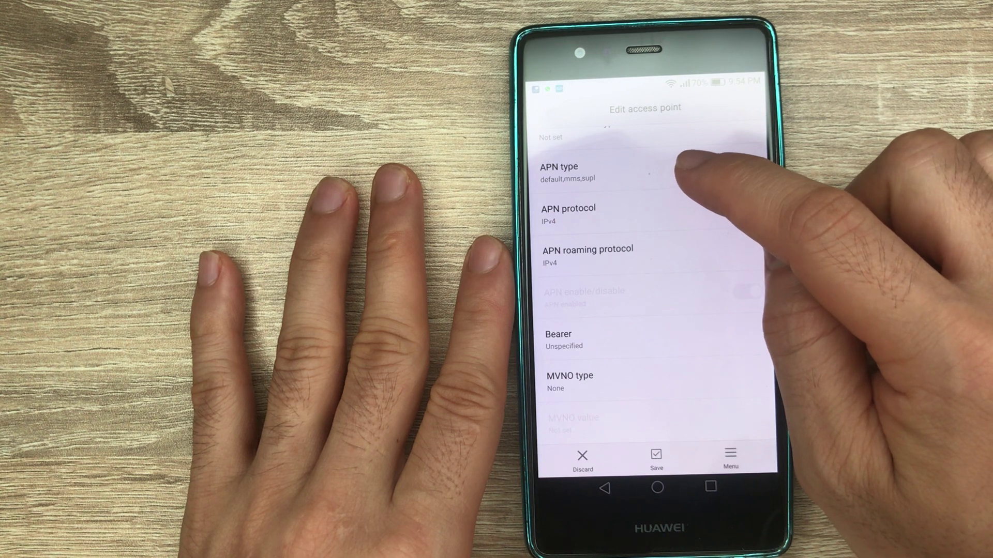
Enter 'default,mms,supl' as the access point's APN type.
left_click(686, 167)
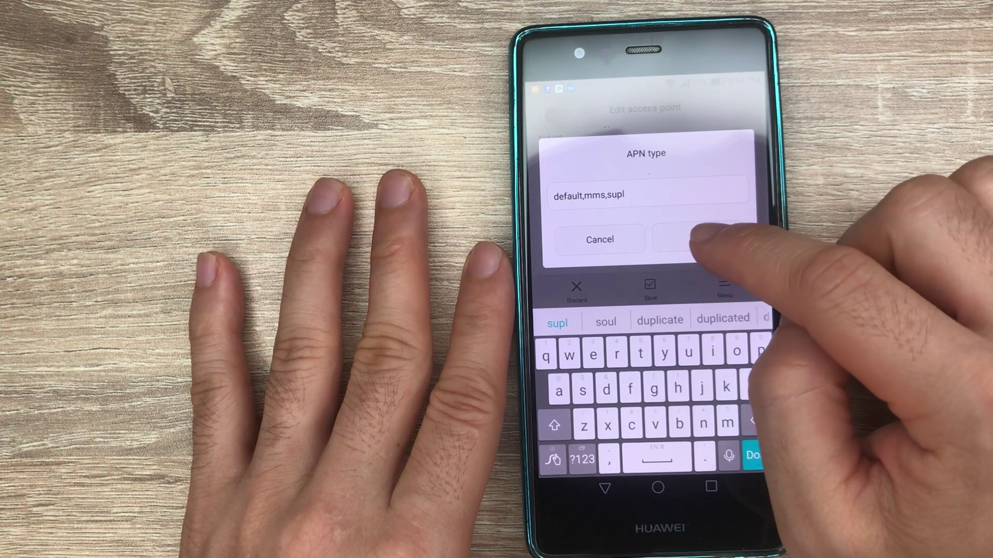
left_click(698, 236)
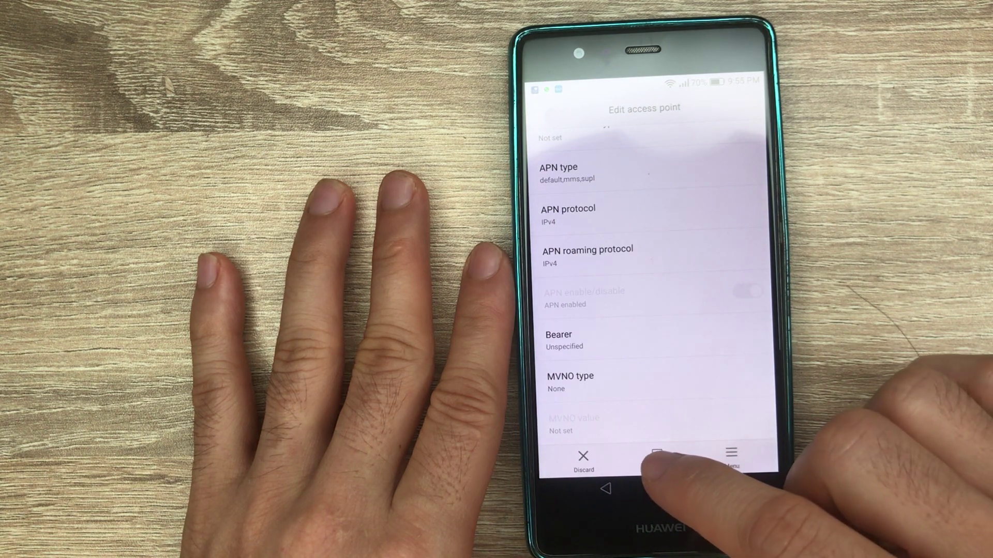
Save the internet access point and return to the APN list with it selected.
left_click(731, 456)
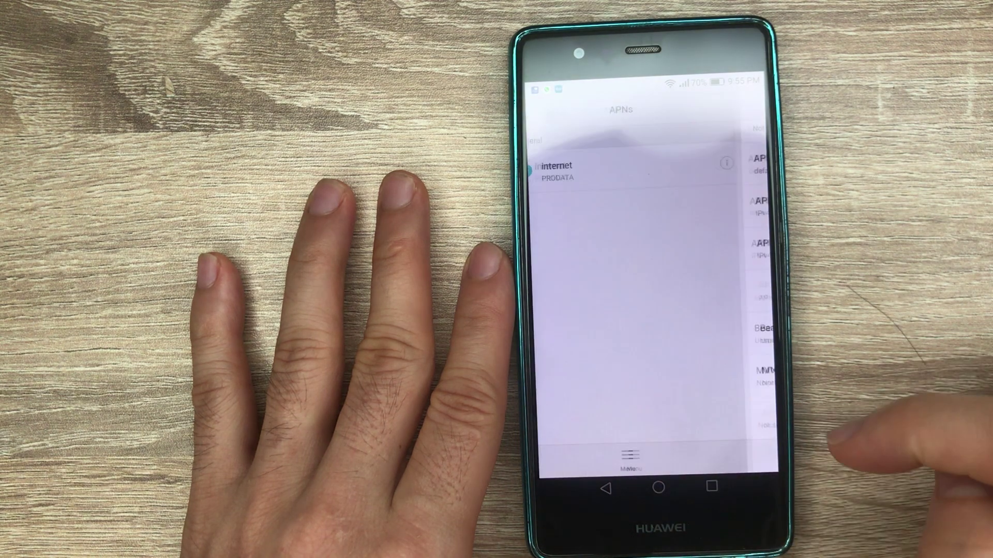